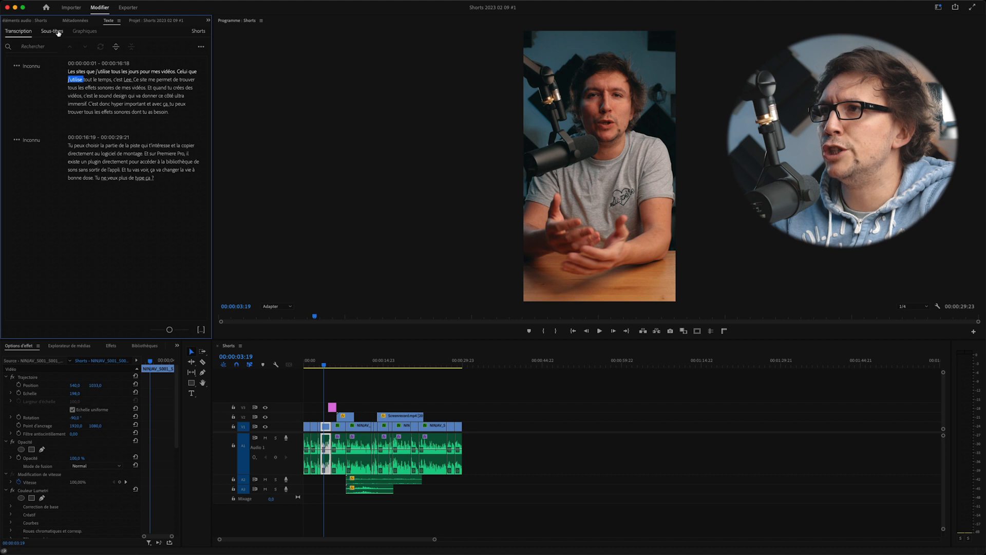
# Start creating captions from the transcription, keeping the preset "Sous-titre par défaut"
pyautogui.click(52, 32)
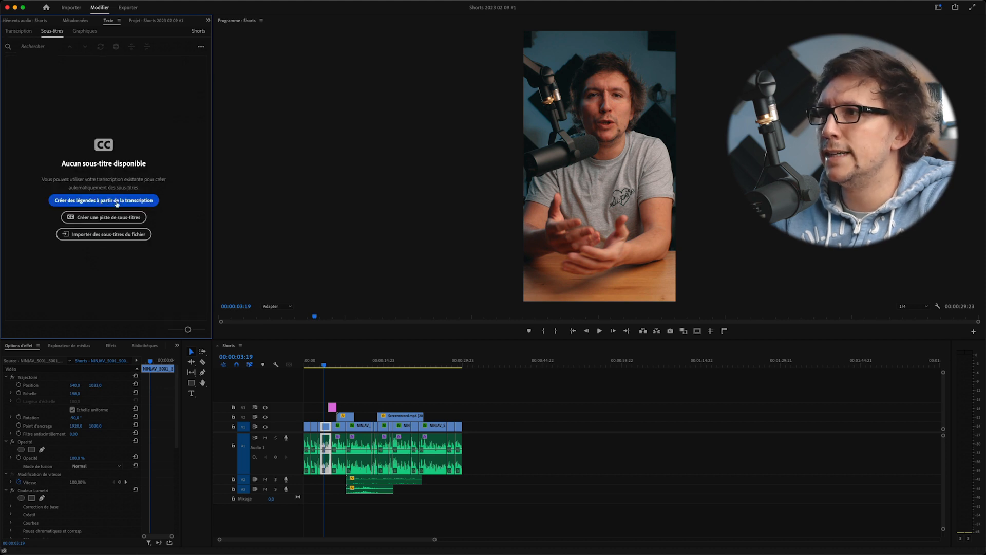
pyautogui.click(137, 203)
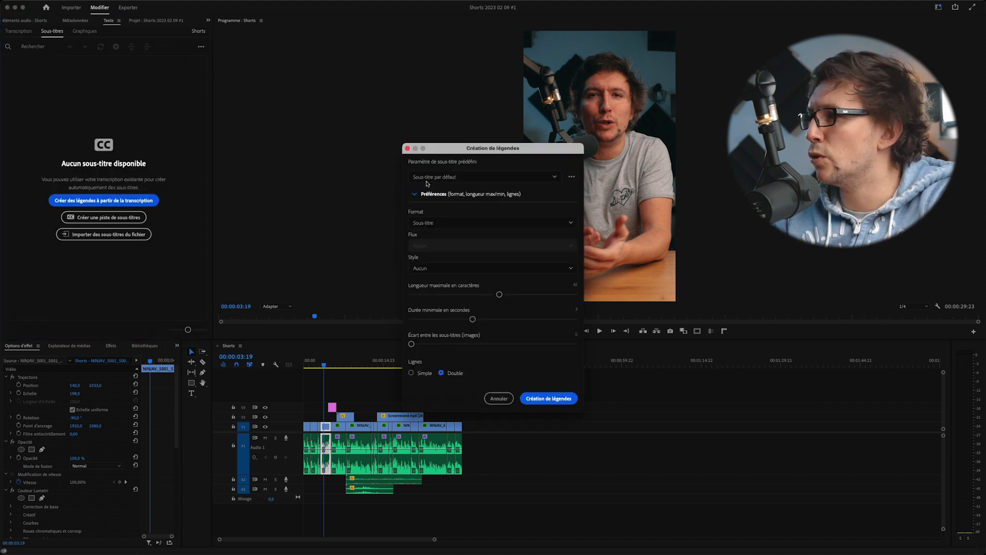
pyautogui.click(454, 177)
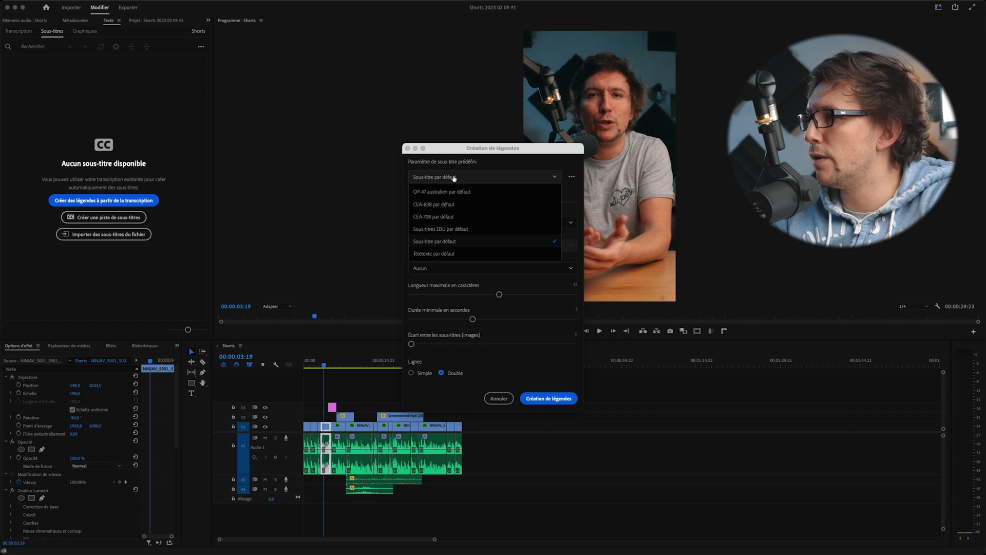
pyautogui.click(487, 168)
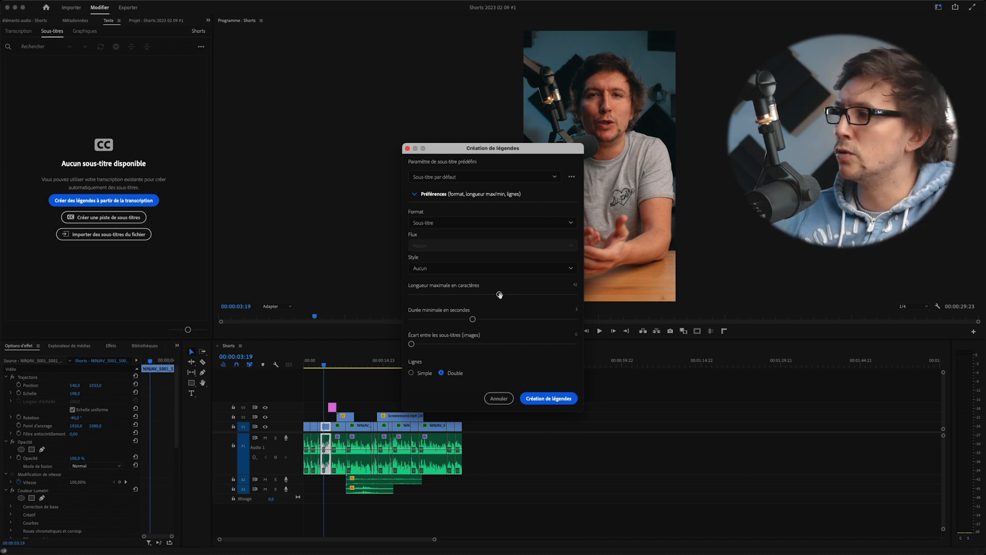
# Reduce the maximum caption length, set the minimum duration to 2 seconds, choose single lines, and generate the captions
pyautogui.moveTo(500, 295); pyautogui.dragTo(444, 295)
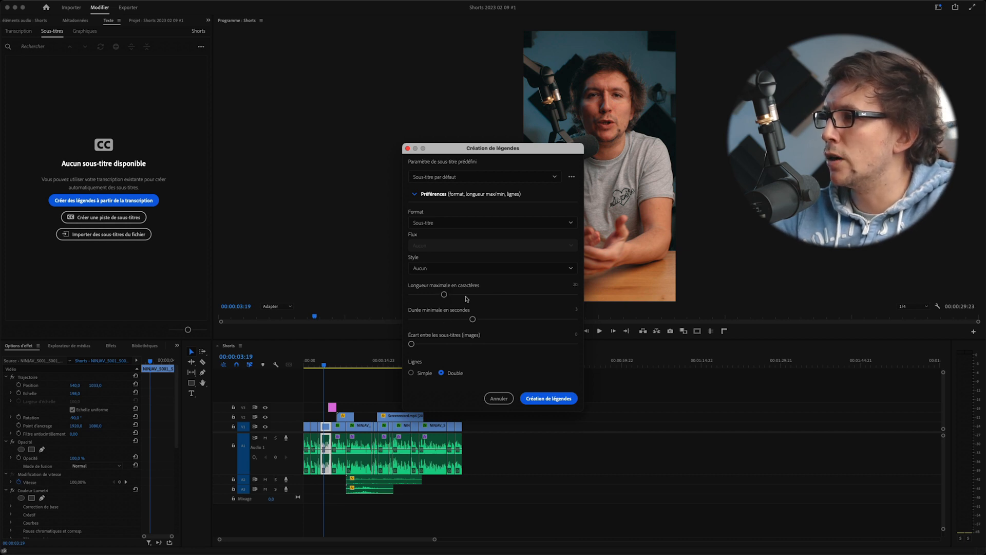
pyautogui.moveTo(472, 319); pyautogui.dragTo(452, 319)
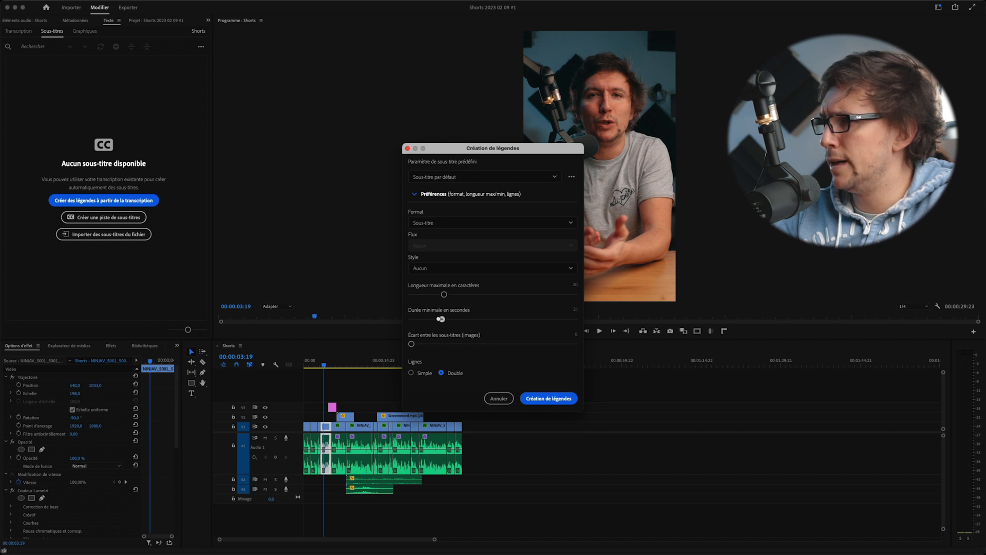
pyautogui.click(410, 373)
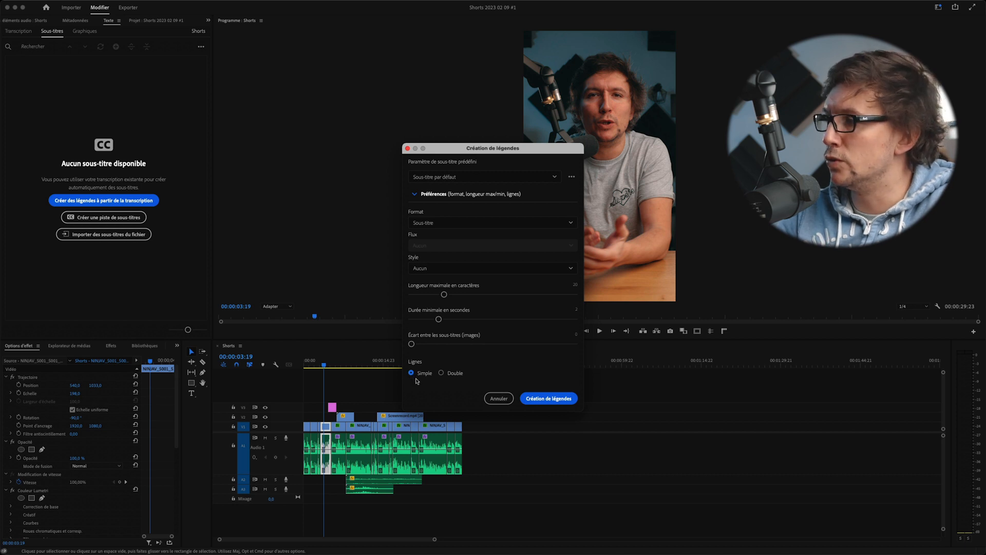
pyautogui.click(538, 399)
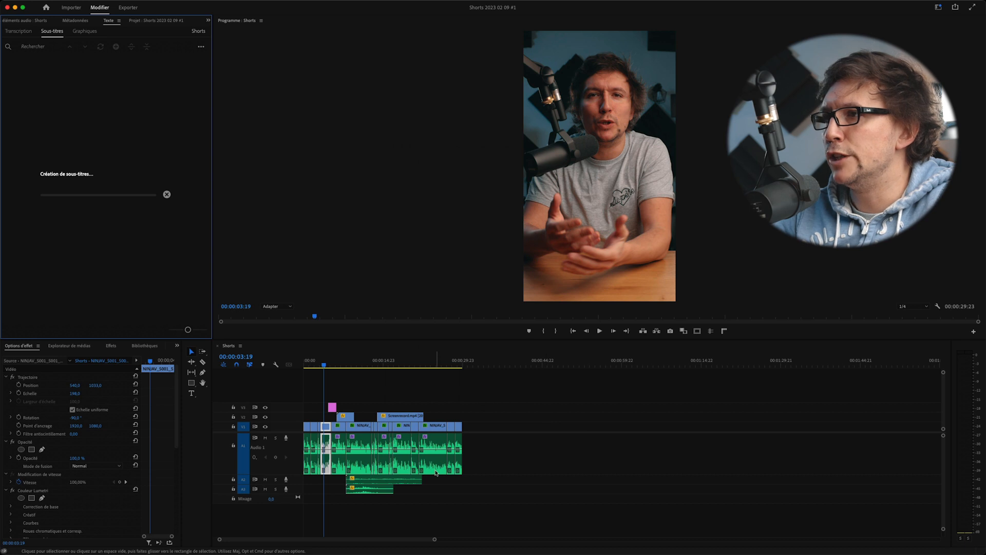
# Remove the trailing comma from caption 6 so it reads "tout le temps"
pyautogui.moveTo(307, 365); pyautogui.dragTo(281, 374)
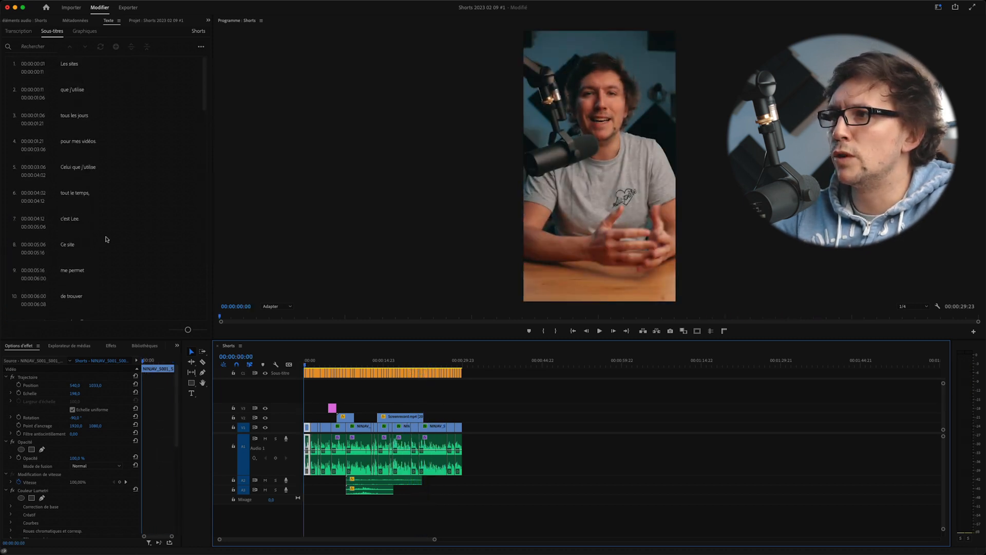
pyautogui.click(105, 202)
pyautogui.click(101, 194)
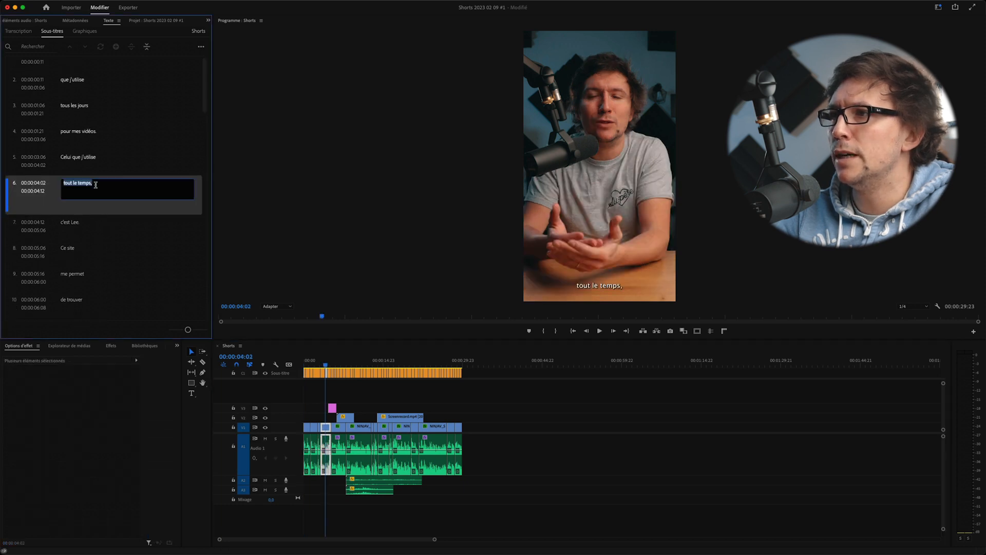
pyautogui.press('BackSpace')
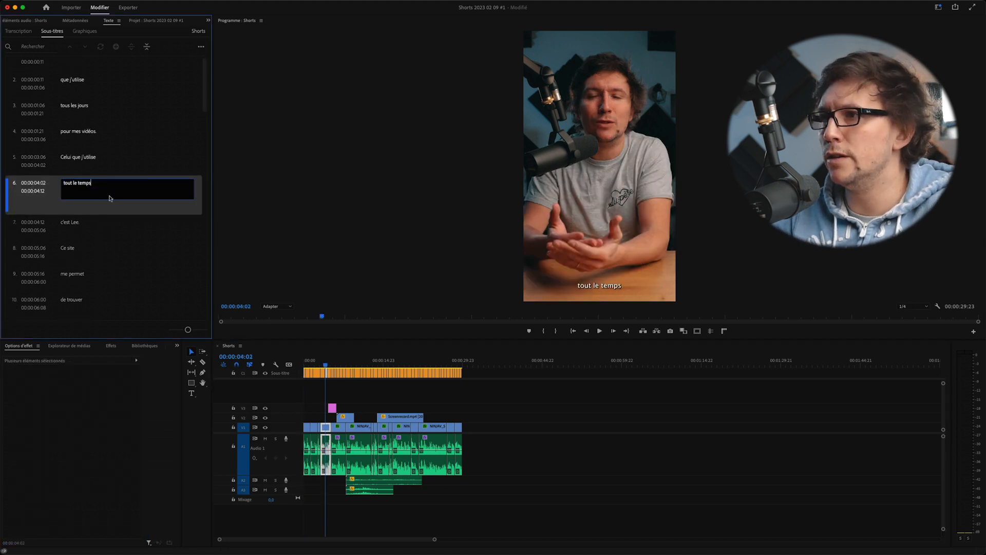
# Correct the site name in caption 7 so it reads "c'est Soundly"
pyautogui.click(128, 277)
pyautogui.doubleClick(106, 146)
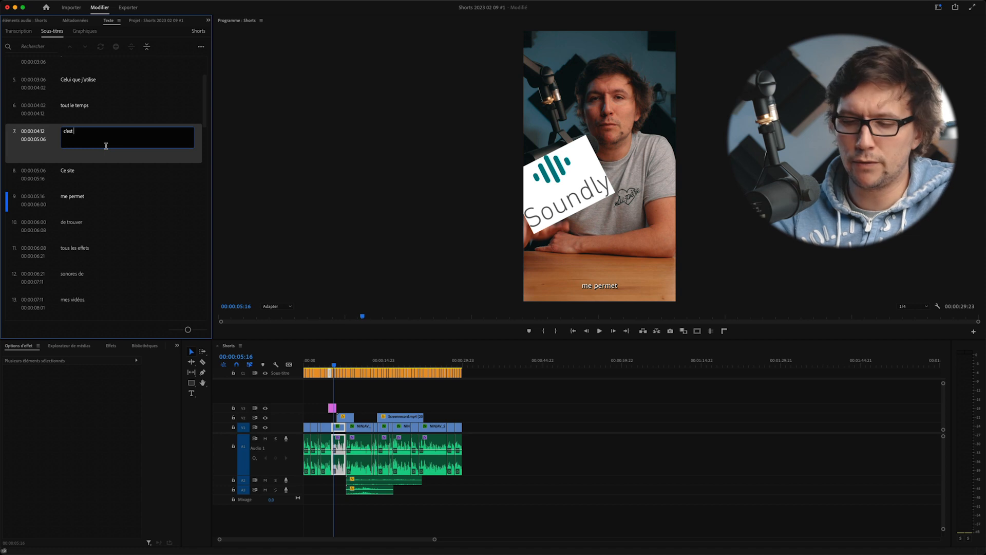
pyautogui.write('Soundly')
pyautogui.click(137, 223)
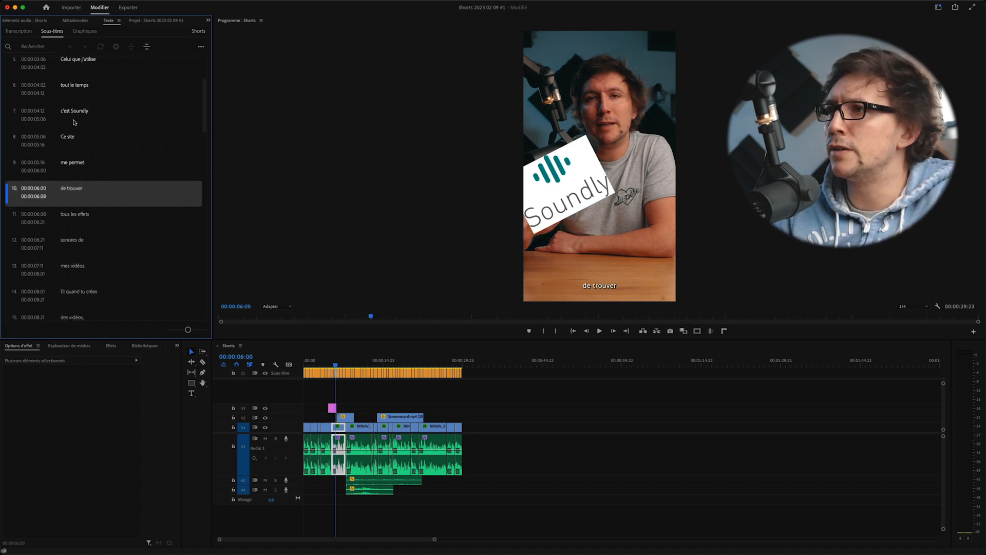
# Remove the trailing period from caption 13, "mes vidéos"
pyautogui.scroll(-2, 113, 213)
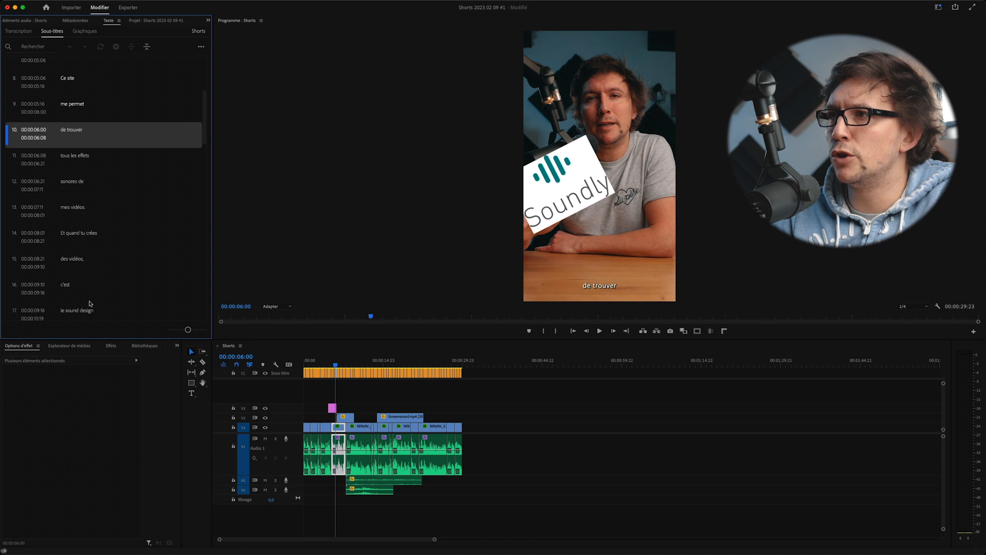
pyautogui.click(97, 208)
pyautogui.press('BackSpace')
pyautogui.click(107, 247)
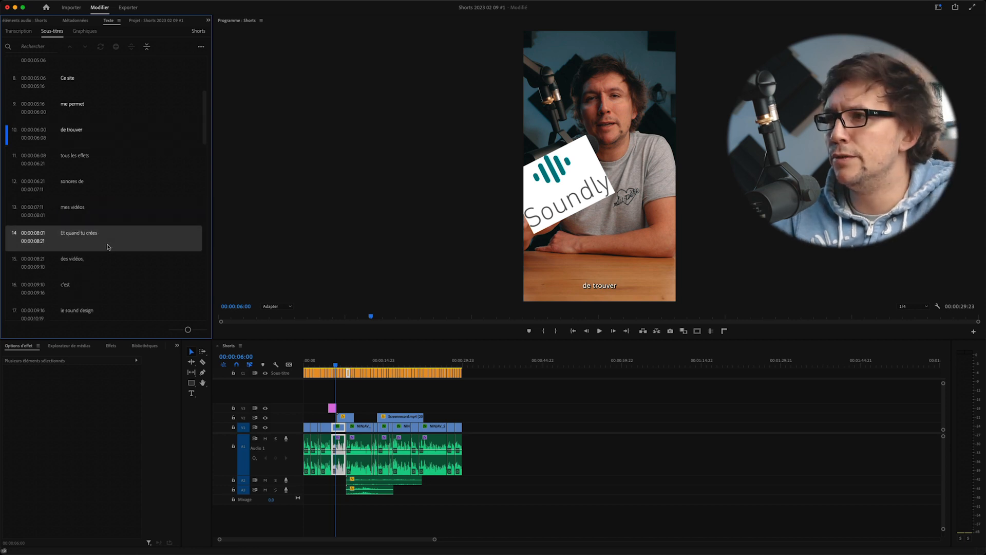
# Remove the trailing punctuation from the captions "des vidéos" and "dont tu as besoin"
pyautogui.scroll(-3, 121, 243)
pyautogui.click(92, 184)
pyautogui.click(93, 210)
pyautogui.scroll(-8, 102, 113)
pyautogui.doubleClick(125, 156)
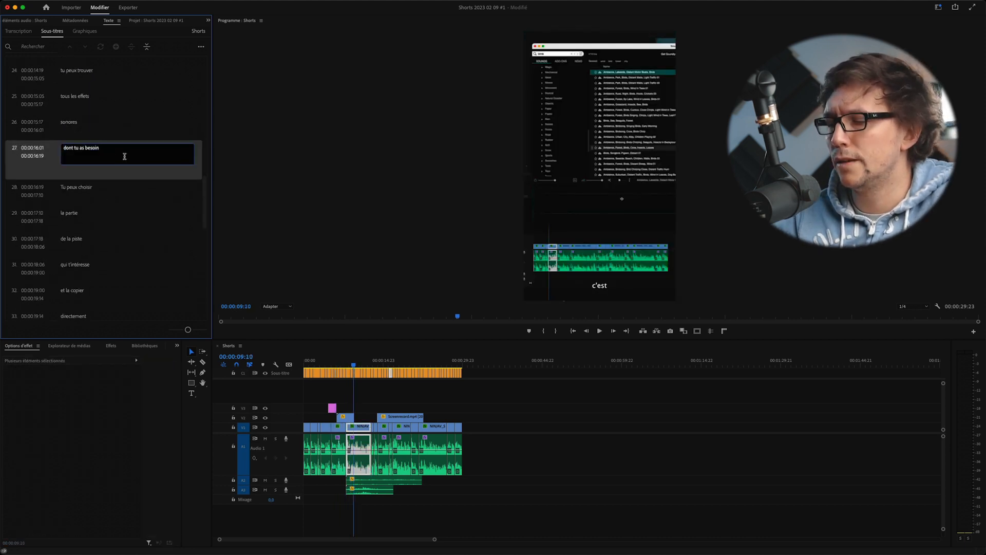
# Remove the end punctuation from the captions between "directement" and "il existe un plugin", including "Premiere Pro"
pyautogui.scroll(-8, 101, 172)
pyautogui.click(100, 178)
pyautogui.press('BackSpace')
pyautogui.scroll(-2, 102, 184)
pyautogui.doubleClick(104, 185)
pyautogui.click(103, 185)
pyautogui.press('BackSpace')
pyautogui.scroll(2, 115, 206)
pyautogui.click(118, 213)
# Remove the trailing punctuation from the captions "de l'appli" and "Et tu vas voir"
pyautogui.scroll(-8, 127, 232)
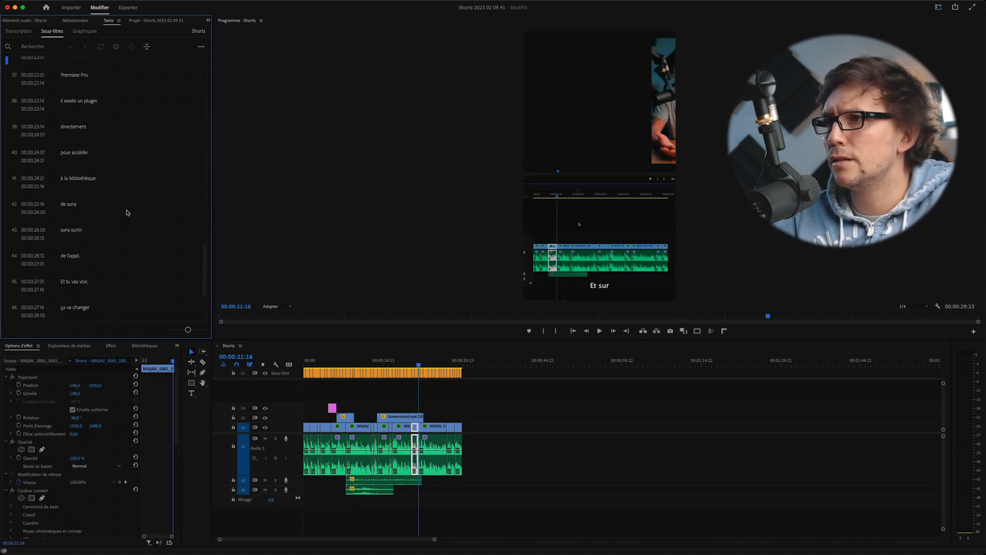
pyautogui.doubleClick(121, 230)
pyautogui.click(114, 286)
pyautogui.doubleClick(115, 250)
pyautogui.click(117, 313)
# Play the sequence from its start to the caption "pour mes vidéos" and delete that caption's trailing period
pyautogui.scroll(4, 119, 271)
pyautogui.click(306, 361)
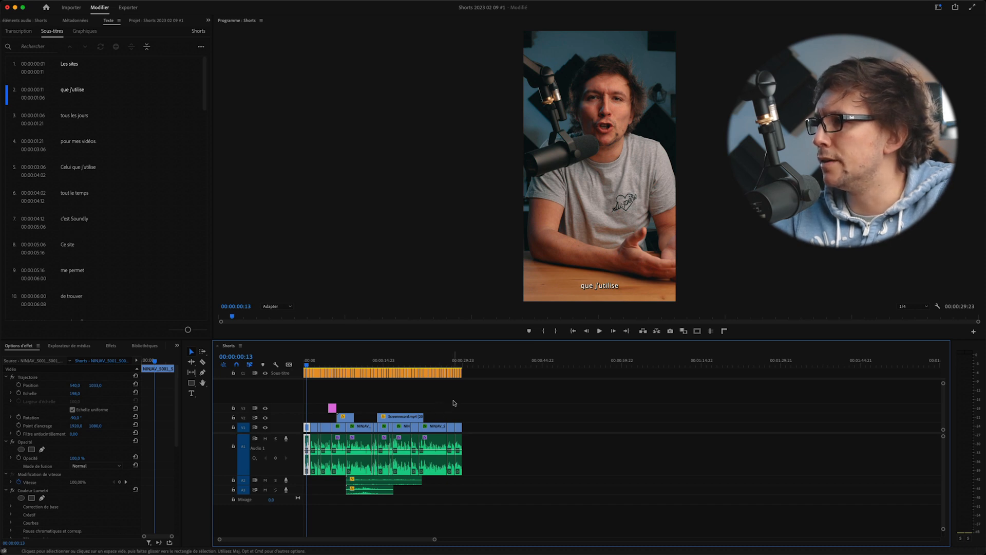
pyautogui.press('space')
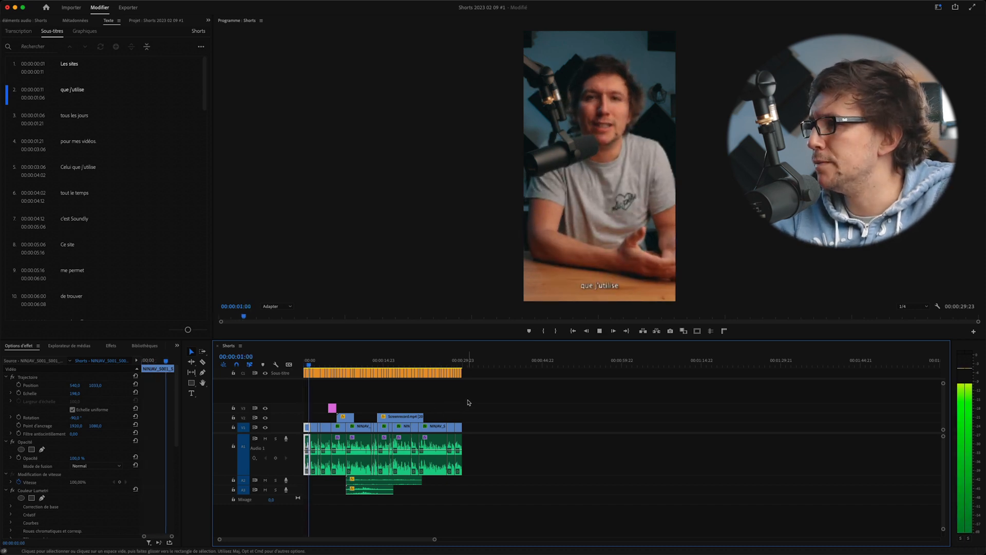
pyautogui.press('space')
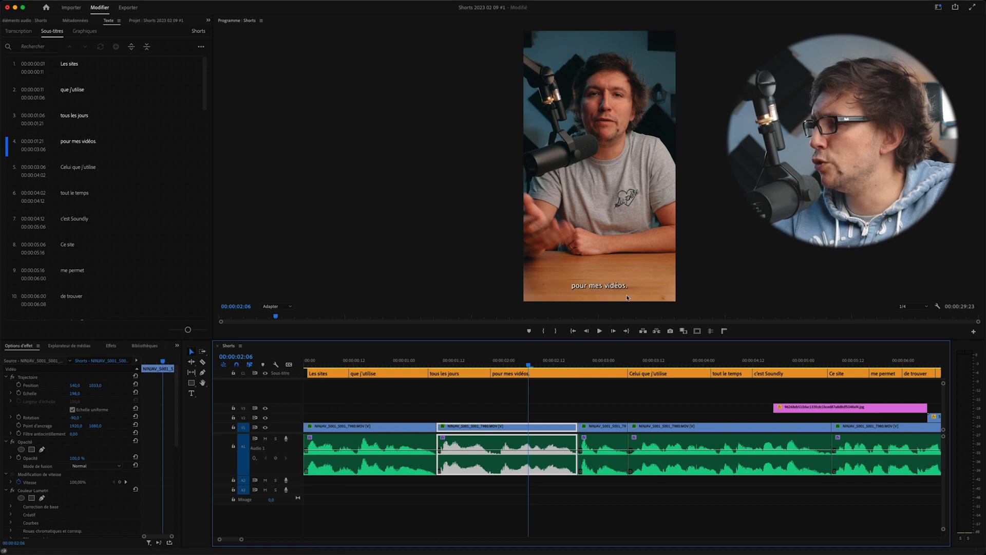
pyautogui.click(541, 375)
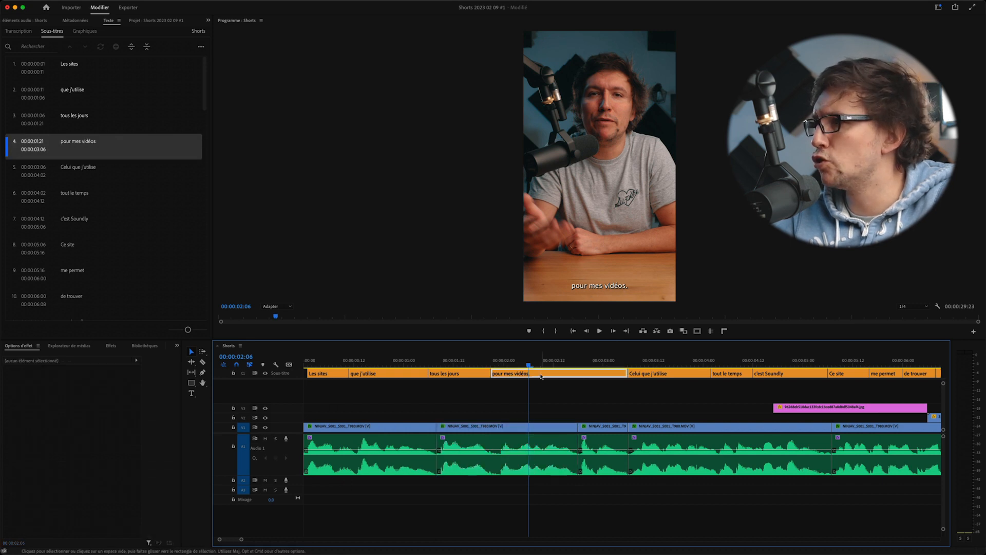
pyautogui.doubleClick(99, 143)
pyautogui.press('BackSpace')
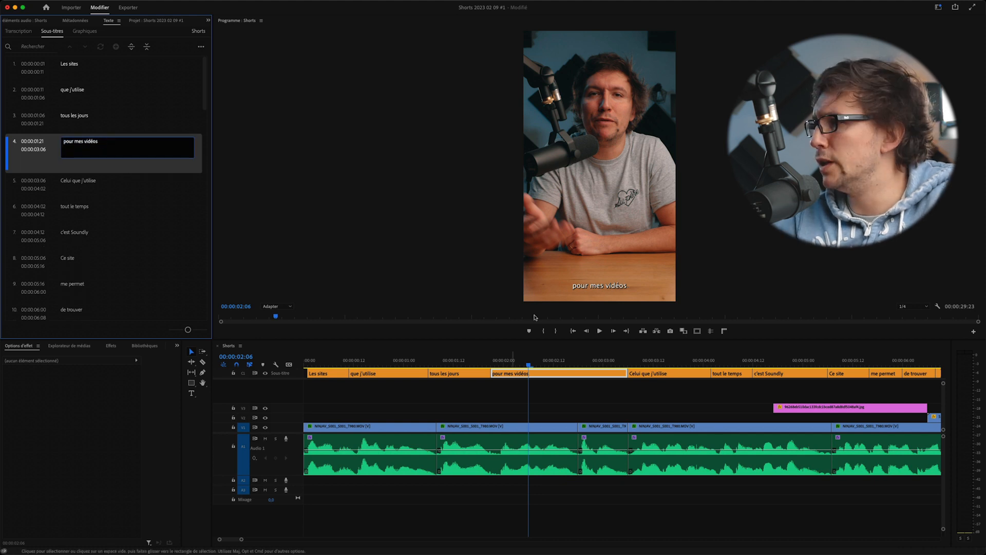
# Open the caption "pour mes vidéos" for editing directly in the video preview and leave its text as is
pyautogui.doubleClick(616, 287)
pyautogui.click(619, 285)
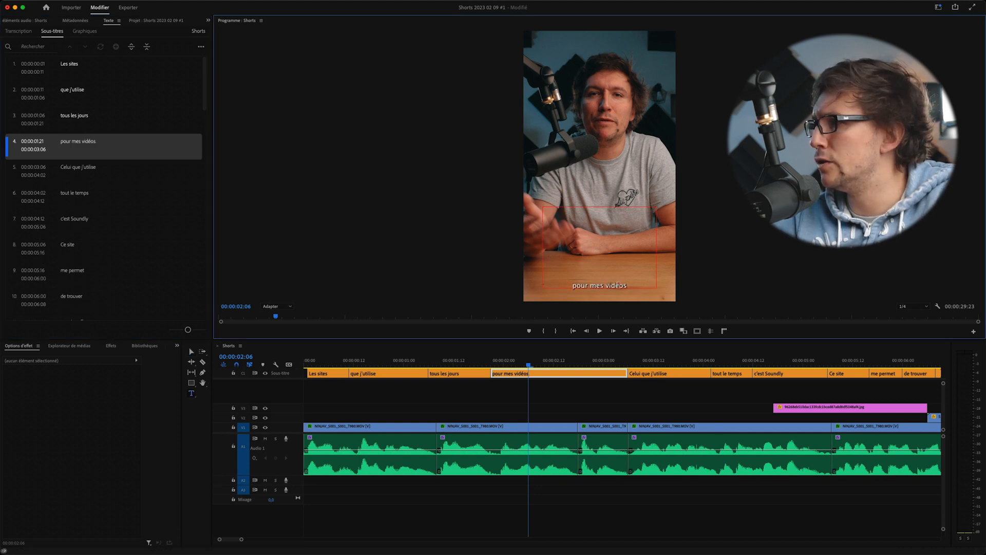
pyautogui.click(579, 412)
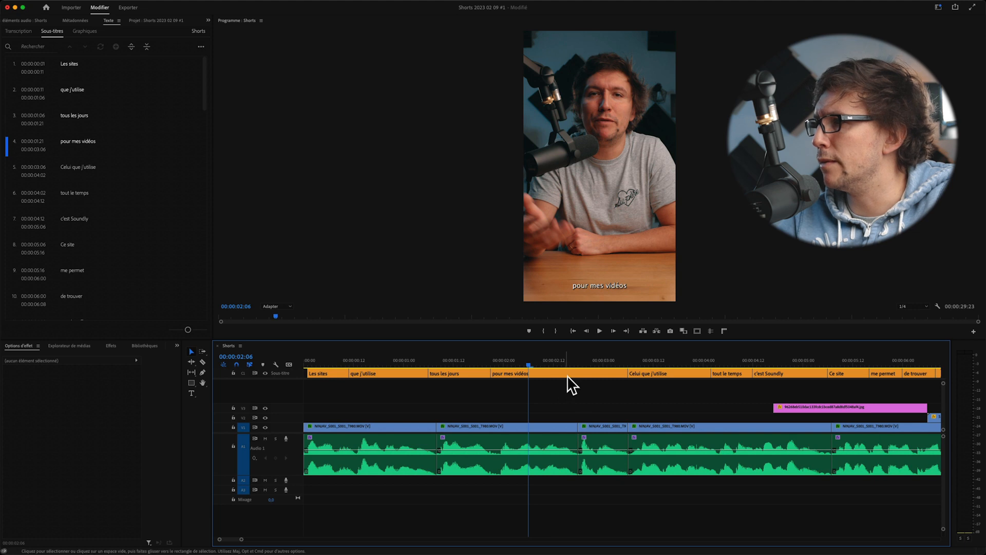
# Delete the trailing period of the caption "ultra immersif" directly in the video preview and resume playback
pyautogui.click(602, 447)
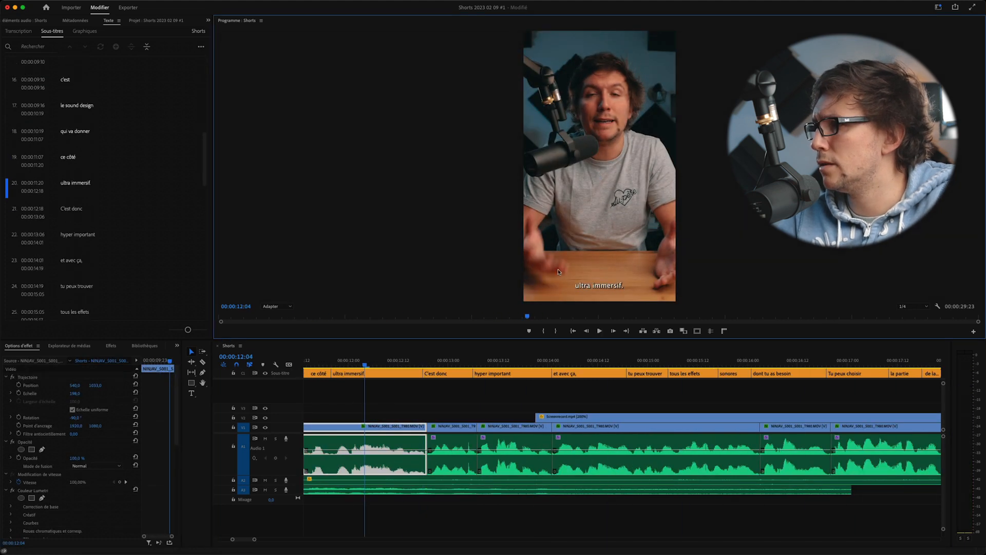
pyautogui.doubleClick(615, 285)
pyautogui.press('space')
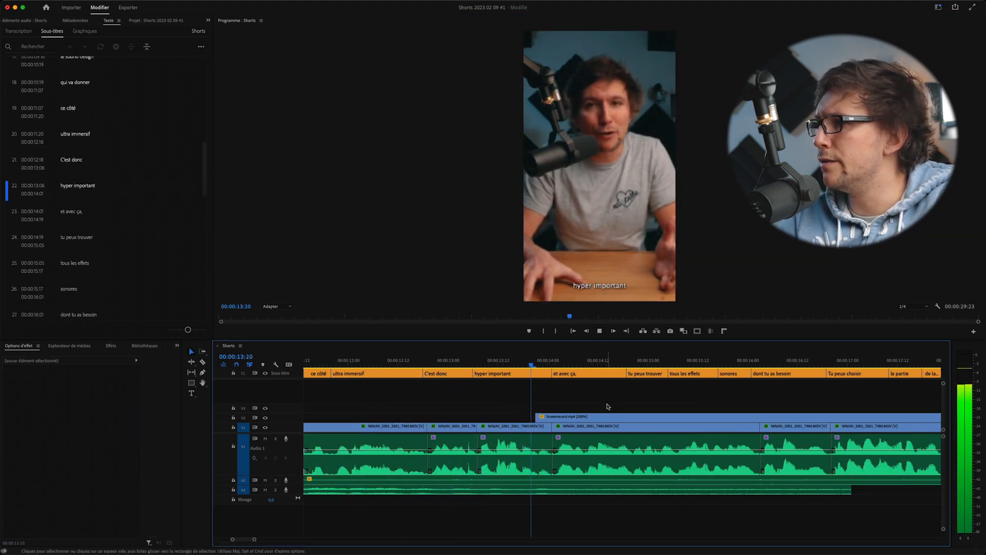
# Delete the trailing comma of the caption "et avec ça" directly in the video preview
pyautogui.click(591, 362)
pyautogui.click(594, 376)
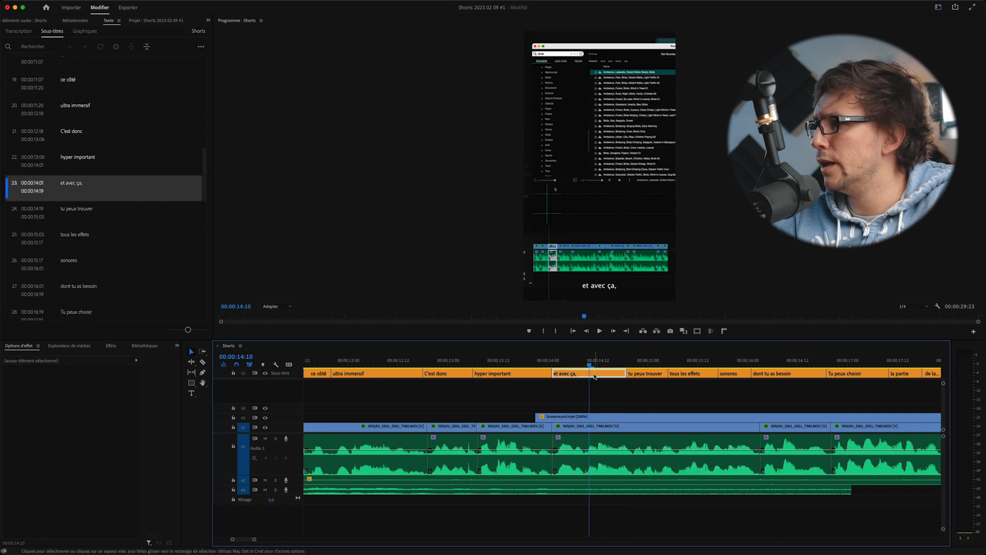
pyautogui.doubleClick(619, 288)
pyautogui.press('BackSpace')
pyautogui.click(620, 392)
# Go through the rest of the sequence and check the remaining captions for leftover punctuation in the preview
pyautogui.press('space')
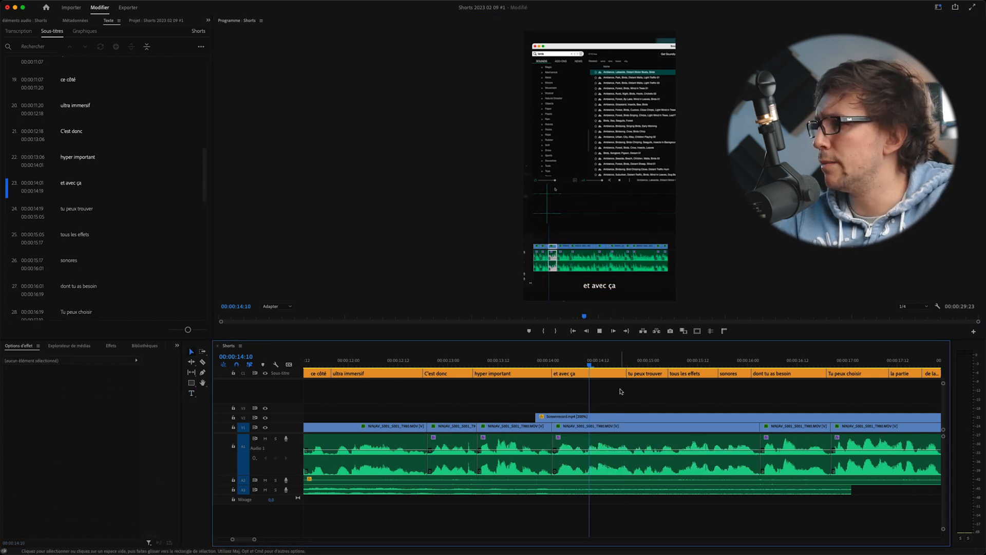
pyautogui.press('space')
pyautogui.click(648, 362)
pyautogui.doubleClick(587, 285)
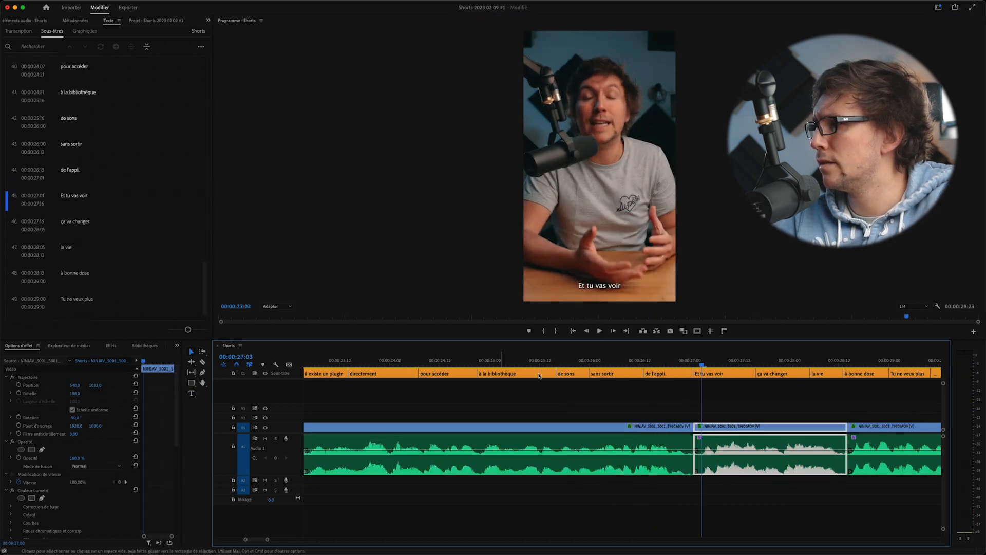
pyautogui.doubleClick(608, 286)
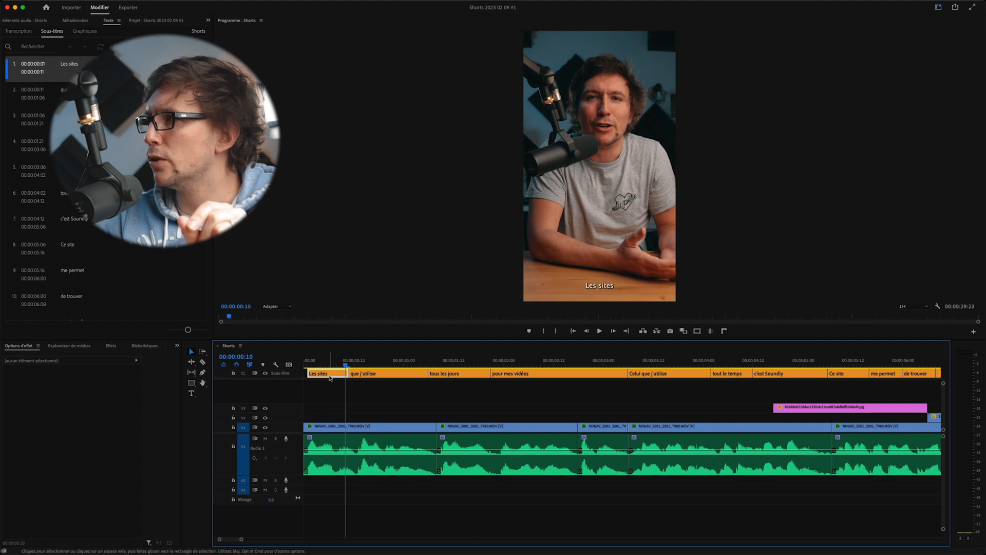
# Set the first caption, "Les sites", to the font Avenir Next Demi Bold and enlarge its text
pyautogui.click(350, 379)
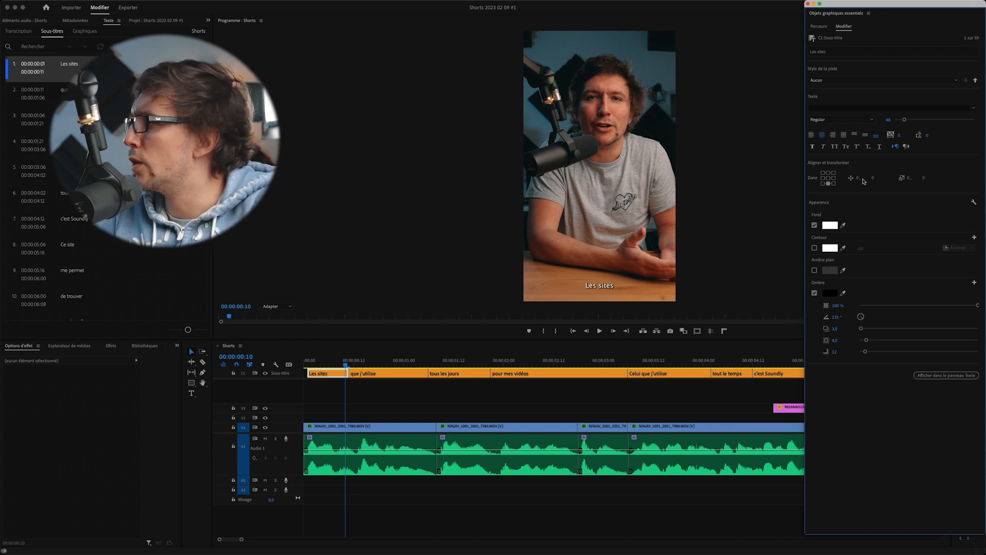
pyautogui.click(835, 108)
pyautogui.click(849, 156)
pyautogui.click(843, 119)
pyautogui.click(837, 183)
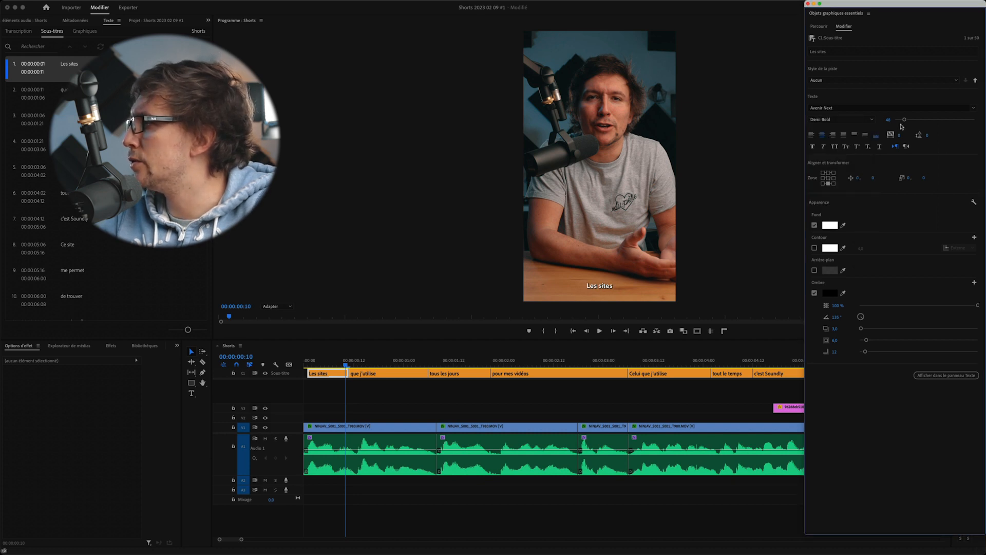
pyautogui.moveTo(905, 121); pyautogui.dragTo(919, 121)
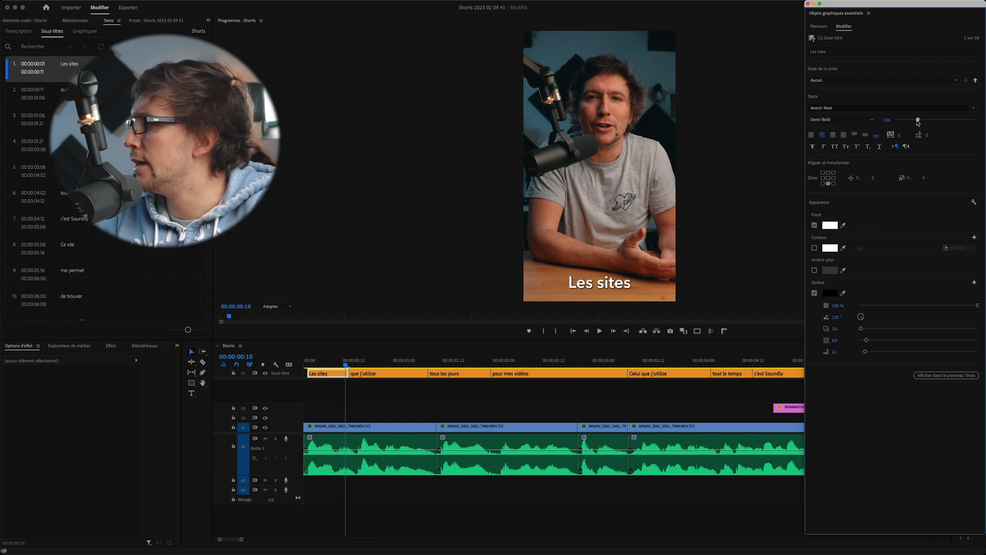
# Add an orange background to the "Les sites" caption, with wider padding and rounded corners
pyautogui.click(814, 270)
pyautogui.click(830, 271)
pyautogui.click(486, 306)
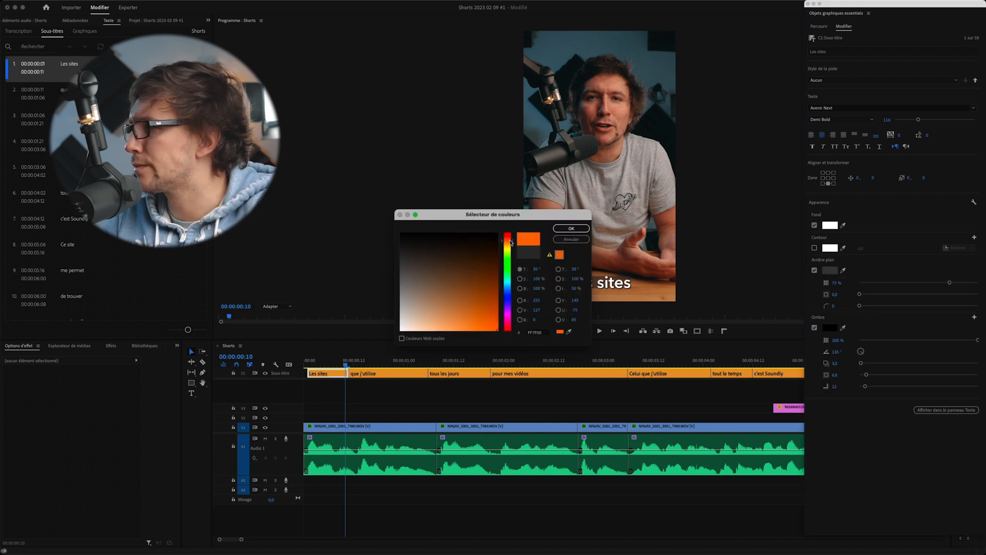
pyautogui.click(571, 228)
pyautogui.moveTo(864, 297); pyautogui.dragTo(915, 307)
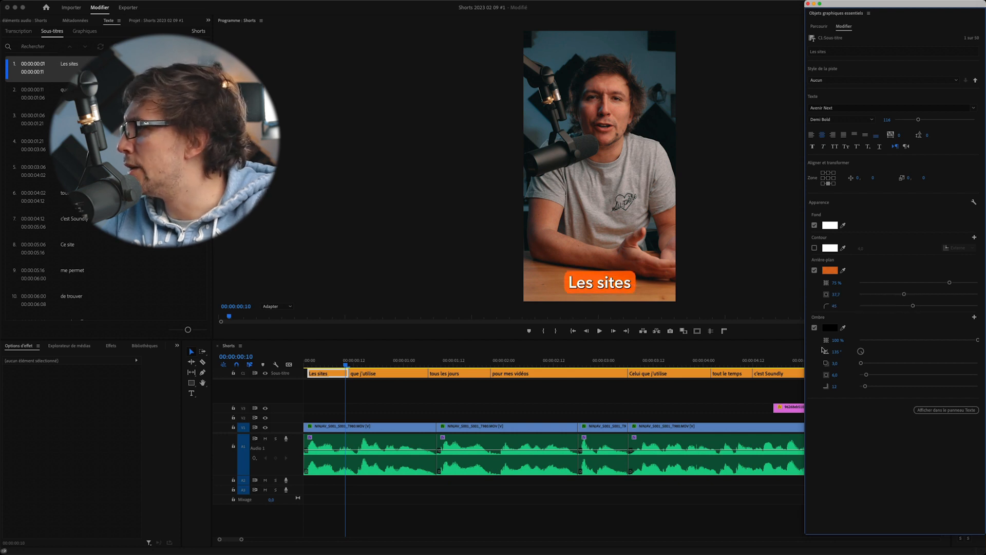
# Increase the shadow distance of the "Les sites" caption slightly and move the caption up from the frame's lower edge to the forearms
pyautogui.moveTo(861, 363); pyautogui.dragTo(866, 365)
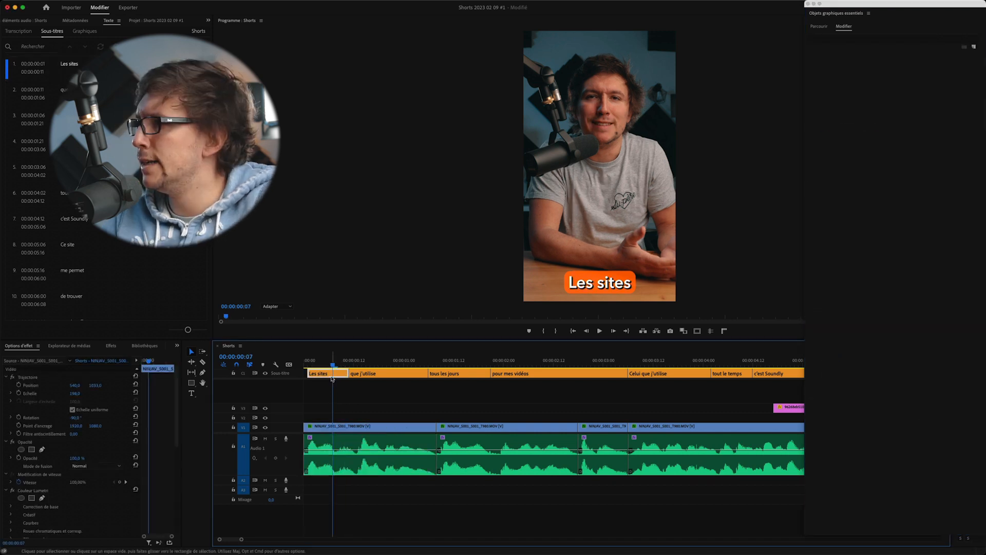
pyautogui.click(328, 373)
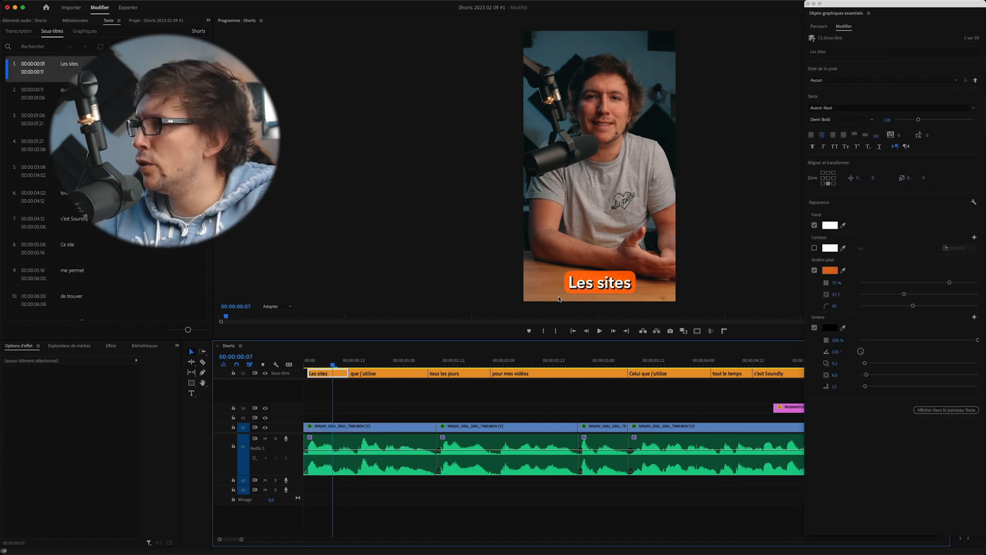
pyautogui.click(605, 289)
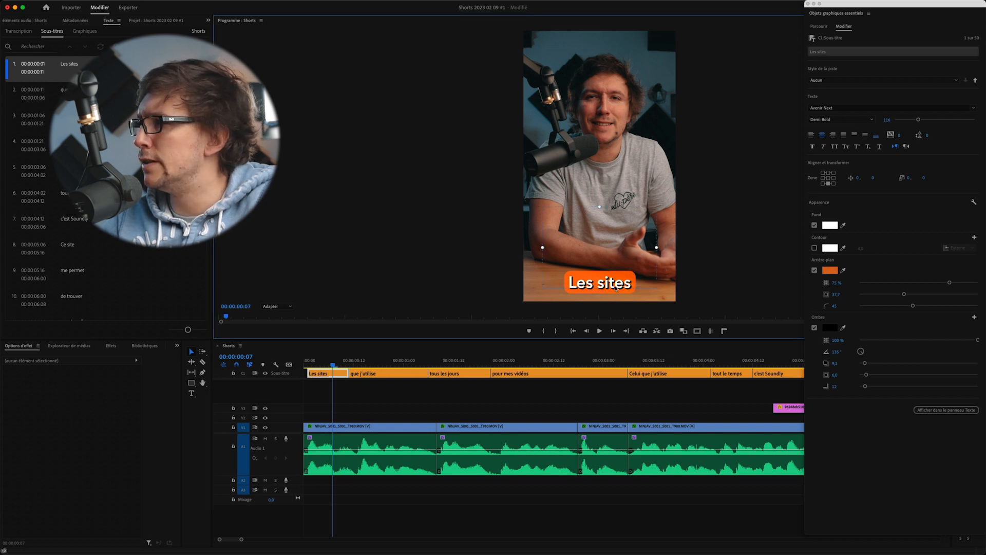
pyautogui.moveTo(610, 257); pyautogui.dragTo(612, 234)
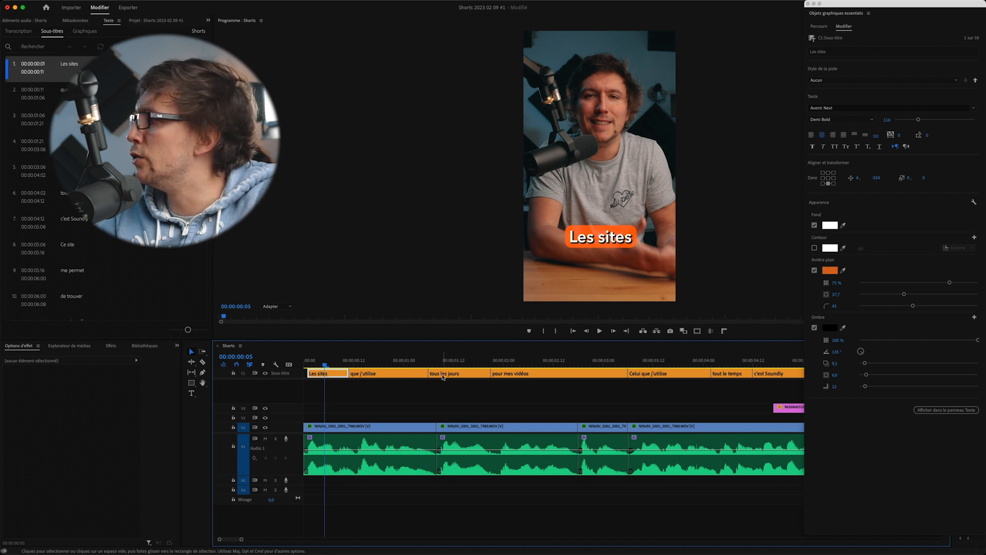
# Push the "Les sites" style attributes to all captions on the track and check the neighbouring captions
pyautogui.click(976, 81)
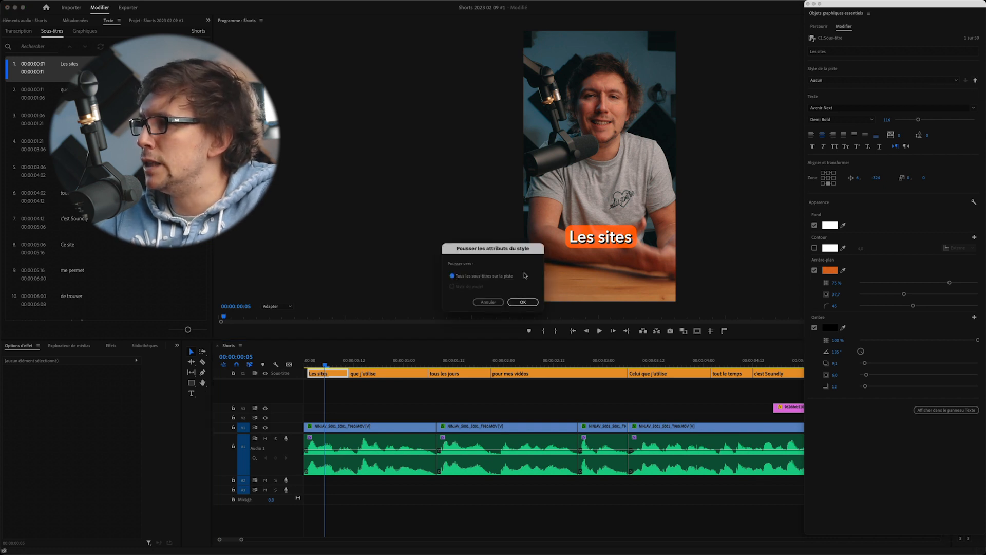
pyautogui.click(523, 302)
pyautogui.click(371, 361)
pyautogui.moveTo(372, 361); pyautogui.dragTo(329, 363)
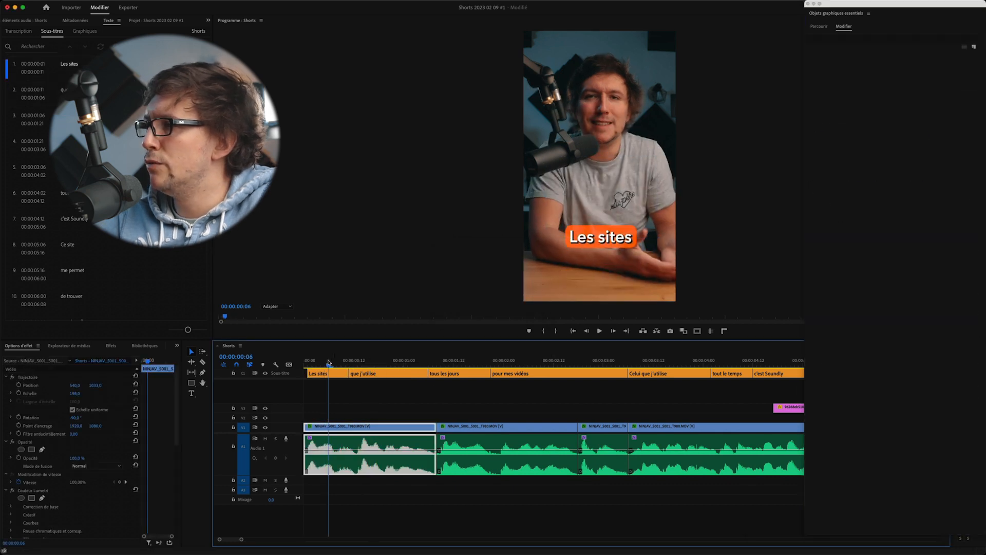
pyautogui.click(374, 363)
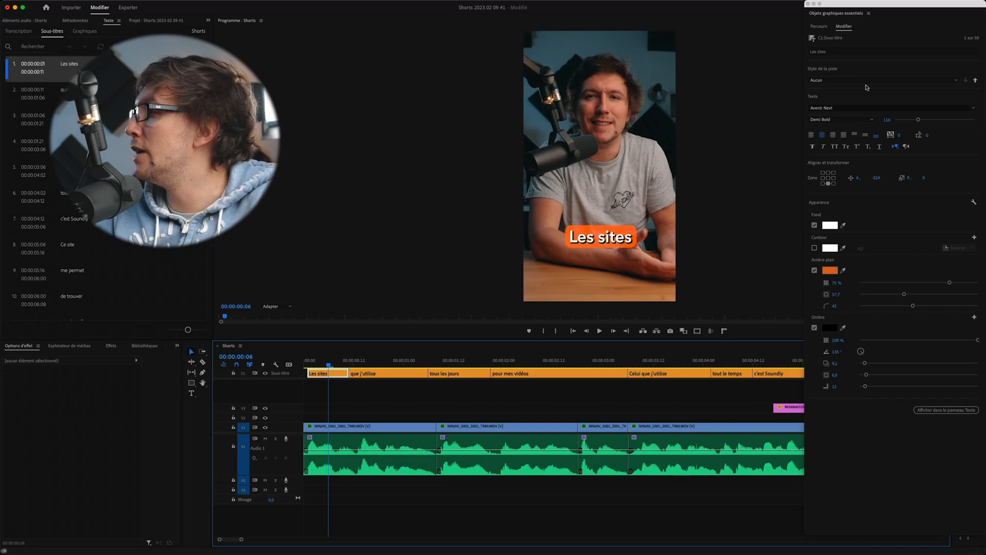
# Save the "Les sites" caption's formatting as a new track style named "Test pour youtube"
pyautogui.click(847, 82)
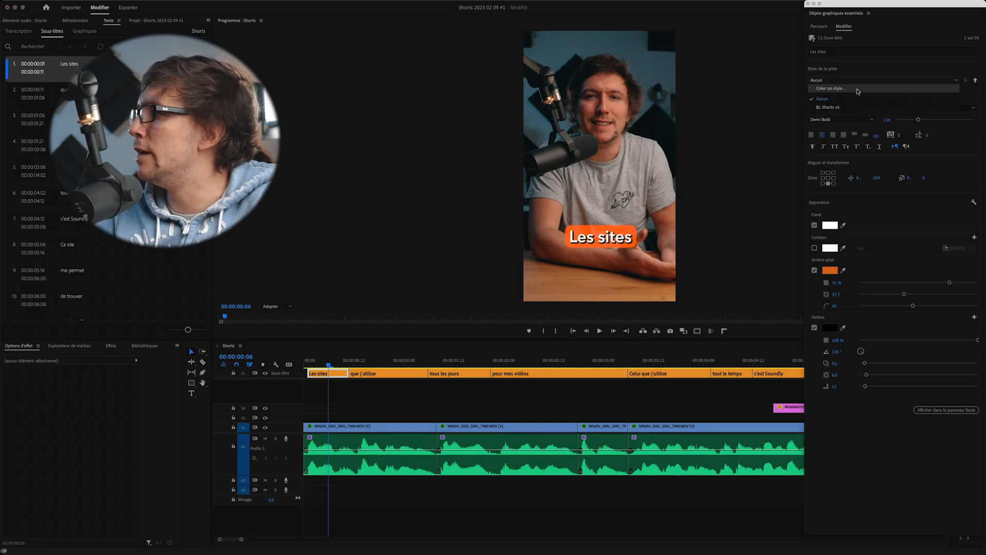
pyautogui.click(857, 89)
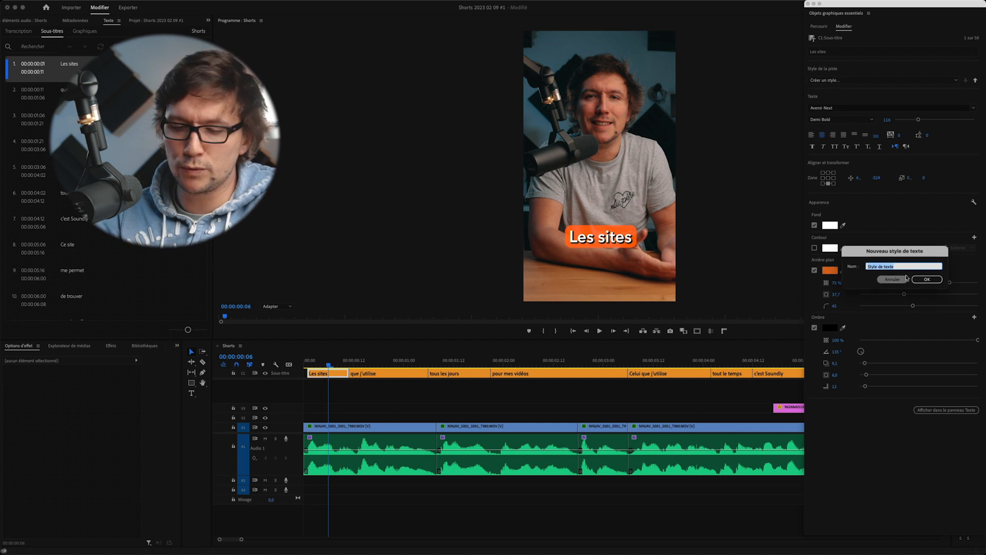
pyautogui.write('our youtube')
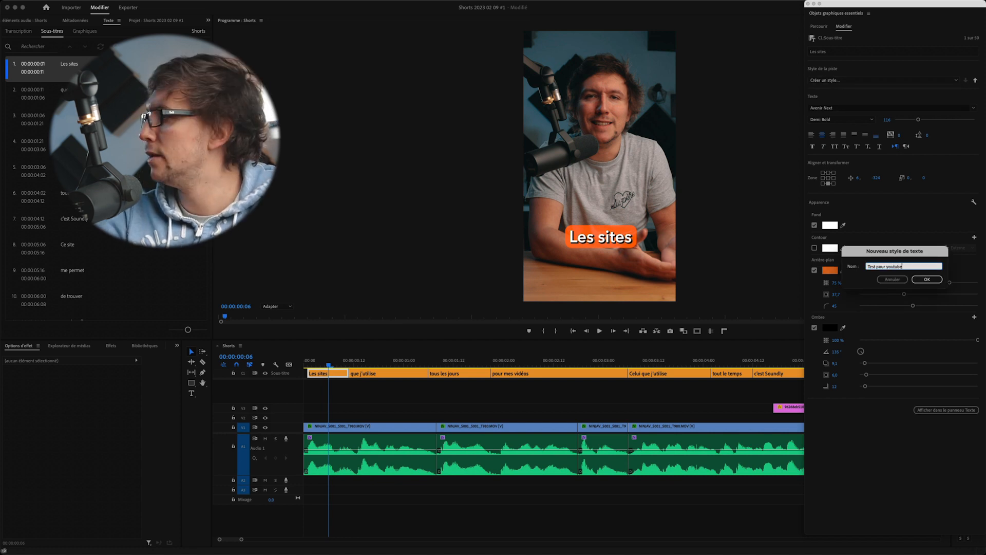
pyautogui.click(928, 280)
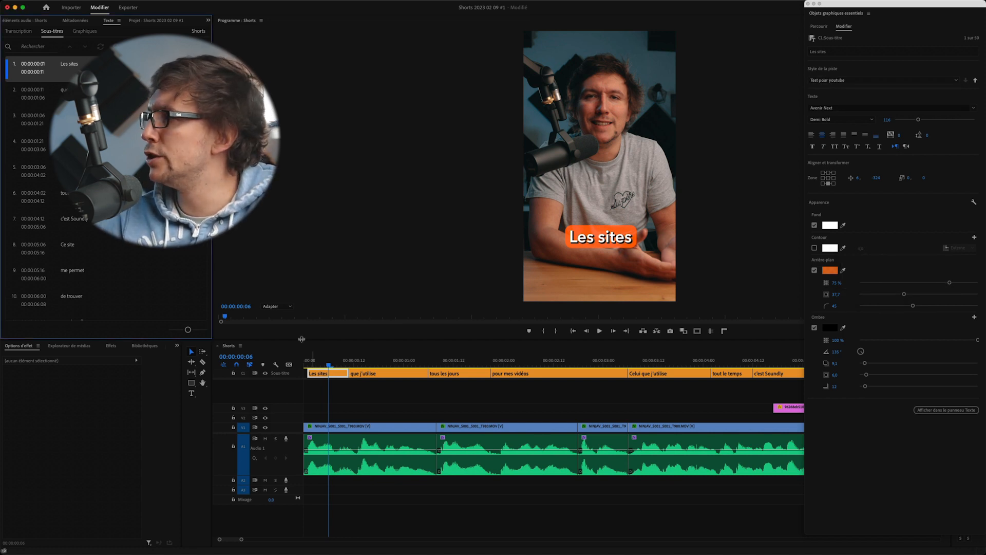
# Apply the saved track style "BL Shorts v1" to the captions and review them along the whole sequence
pyautogui.click(878, 80)
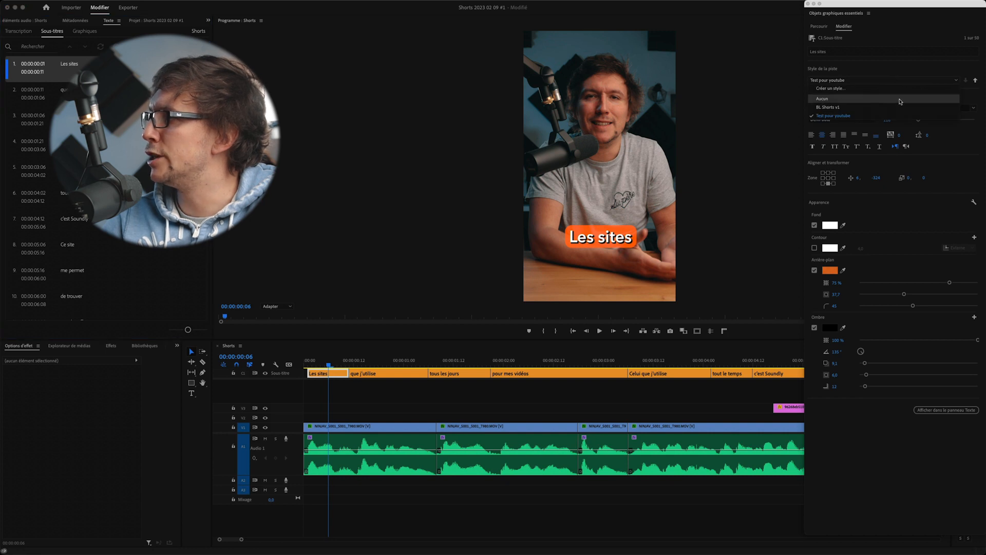
pyautogui.click(840, 107)
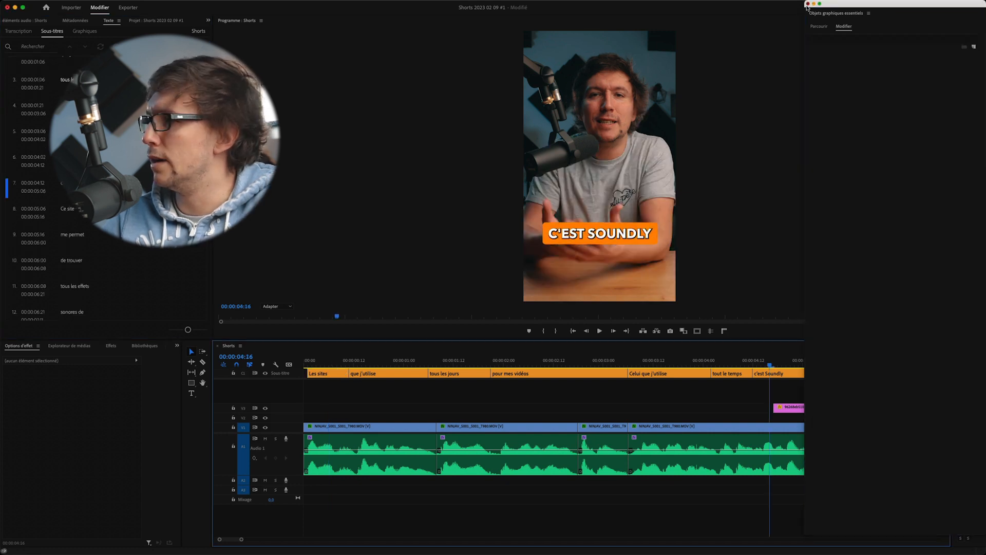
pyautogui.click(808, 4)
pyautogui.moveTo(482, 359); pyautogui.dragTo(879, 355)
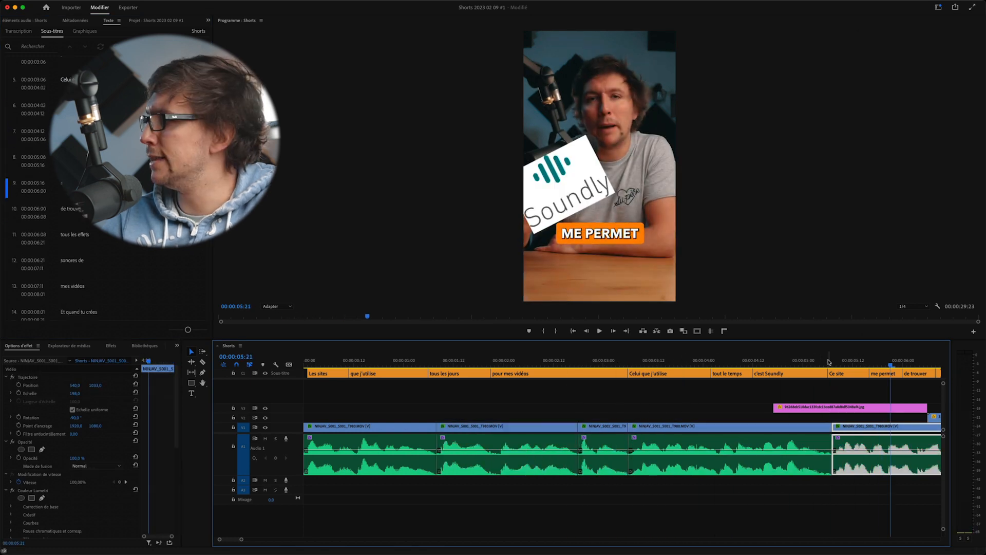
pyautogui.press('\\')
pyautogui.moveTo(412, 362); pyautogui.dragTo(371, 364)
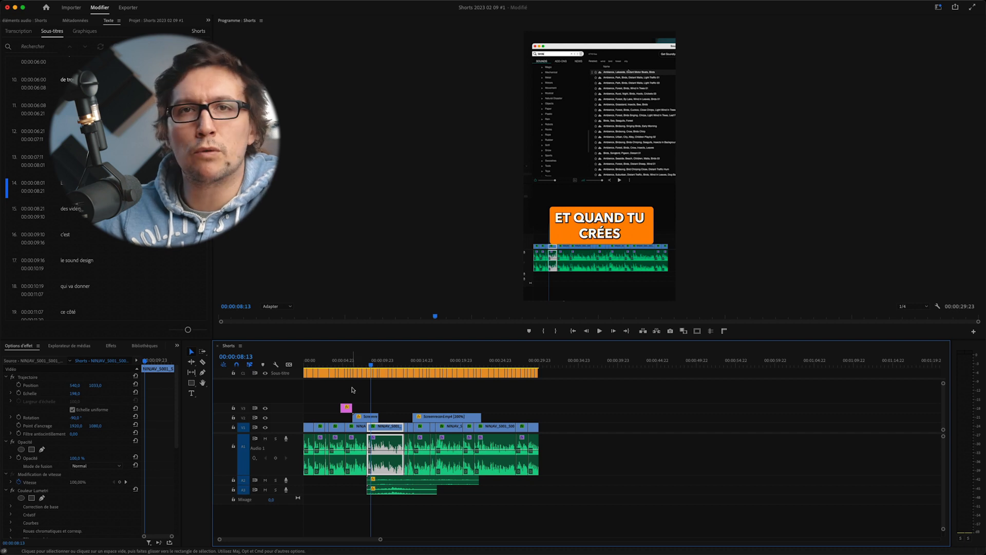